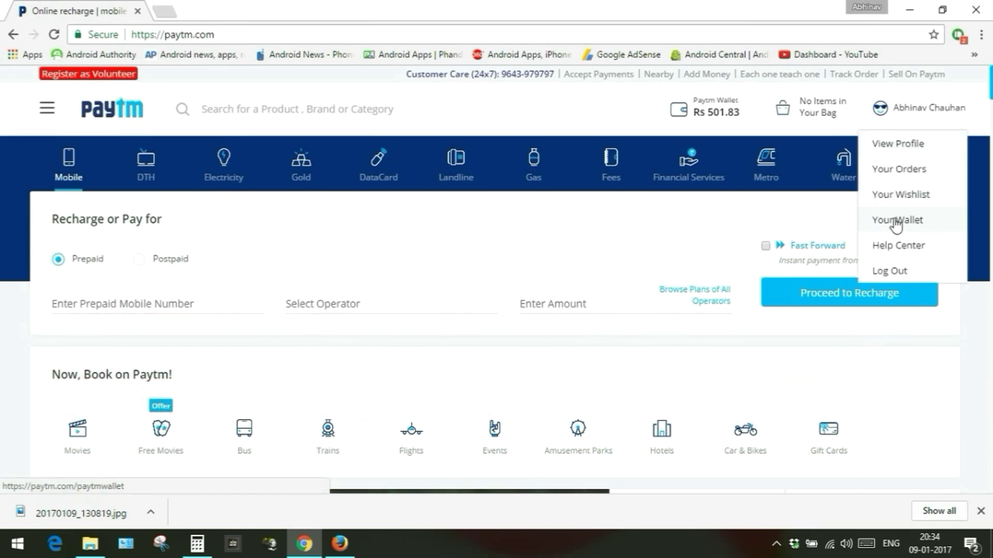
Step: Request adding Rs 10 to the Paytm wallet from the wallet page
click(897, 225)
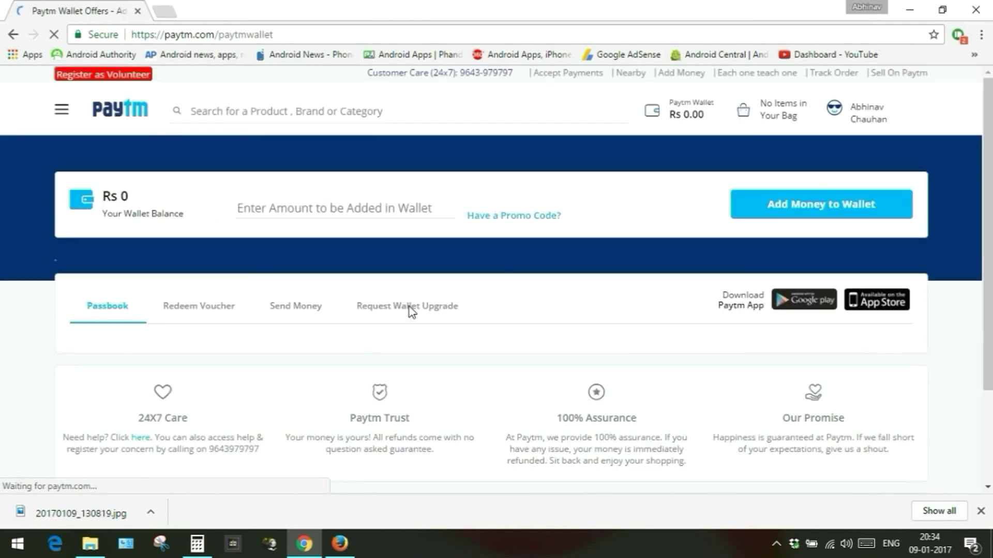
click(278, 209)
text(10)
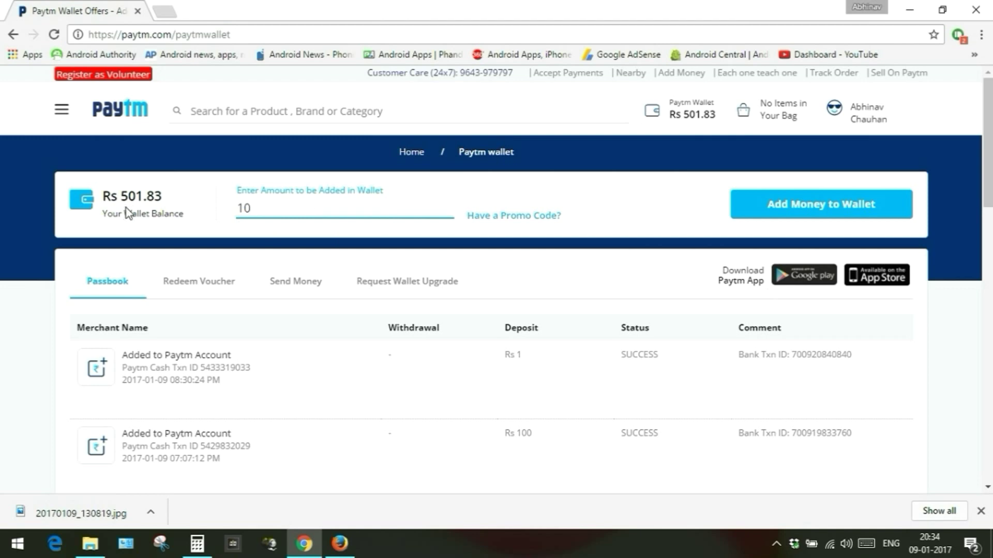
click(807, 217)
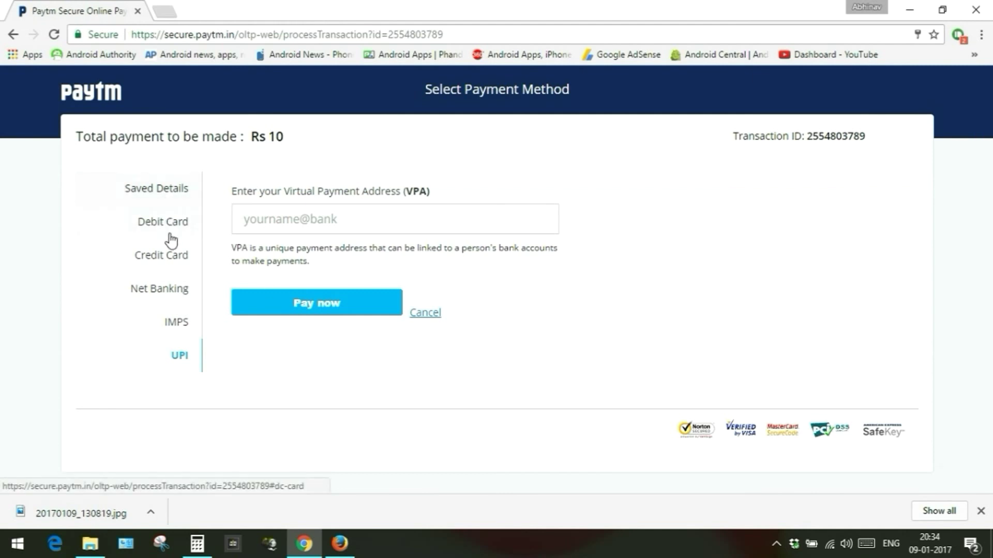
Step: Pick UPI over credit card and start entering the virtual payment address
click(171, 258)
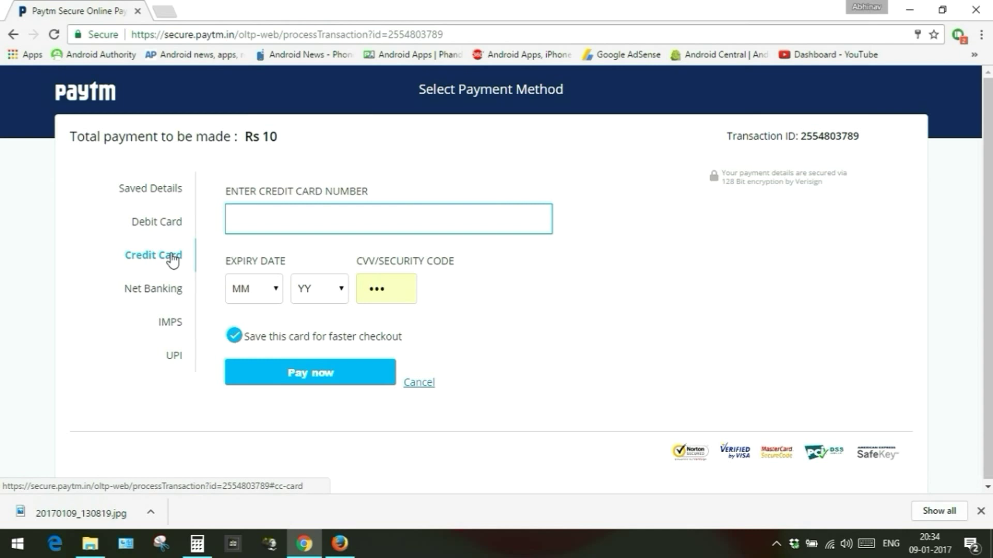
click(174, 357)
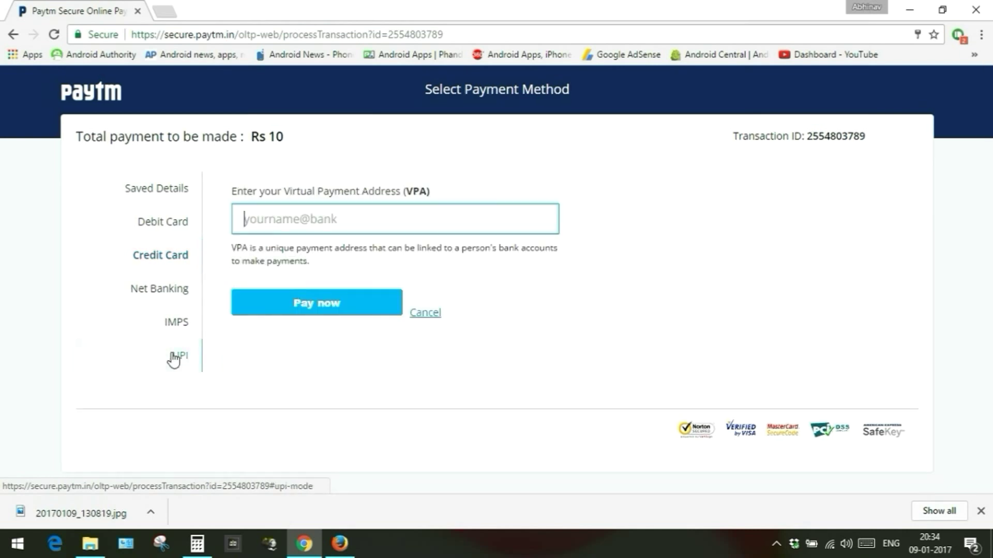
click(295, 220)
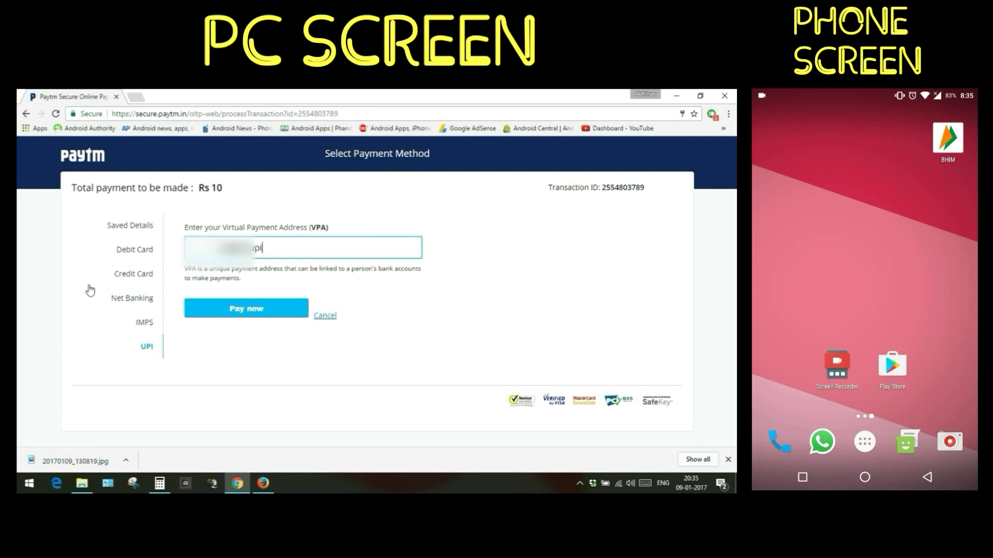
Step: Send the UPI payment and open BHIM's Rs 10.00 collect request notification
click(264, 319)
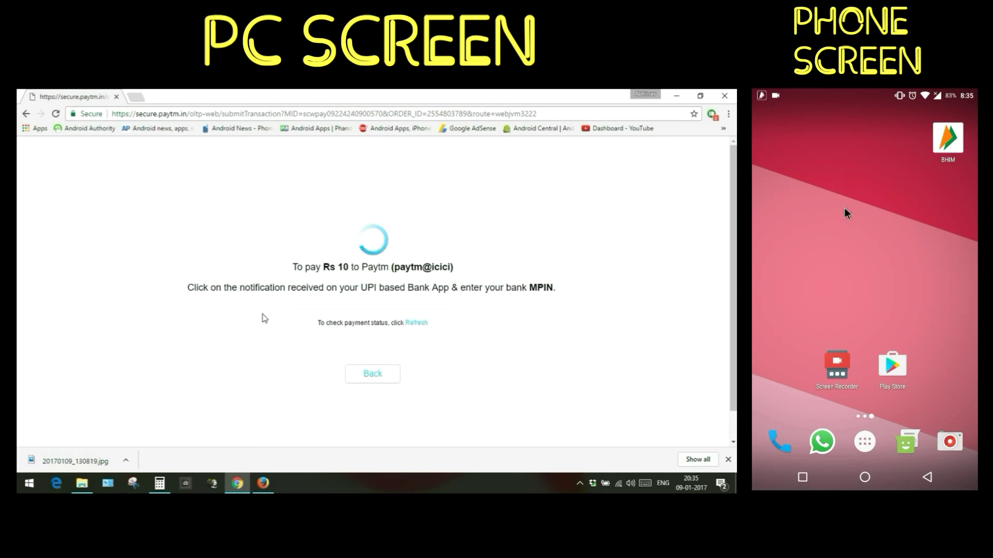
drag(826, 99, 847, 253)
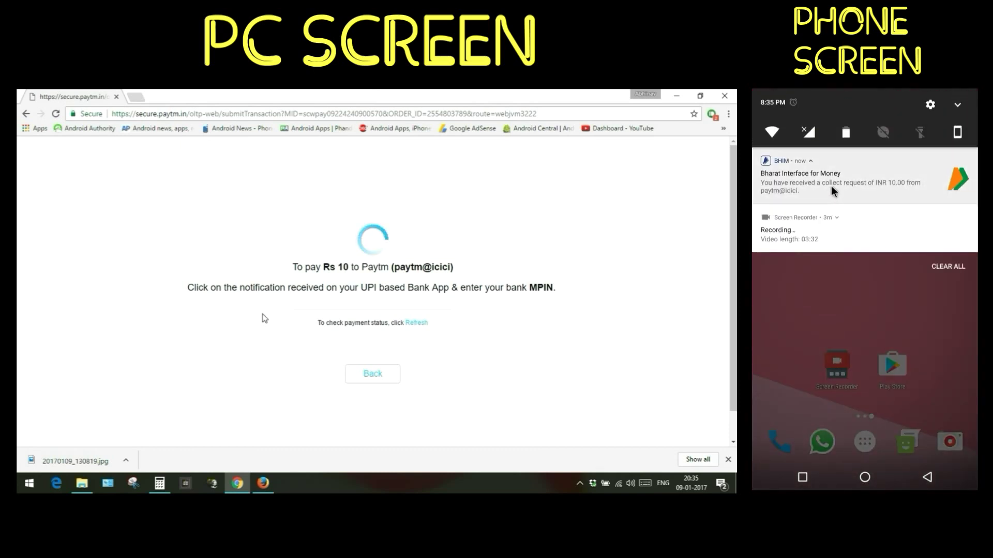
click(833, 192)
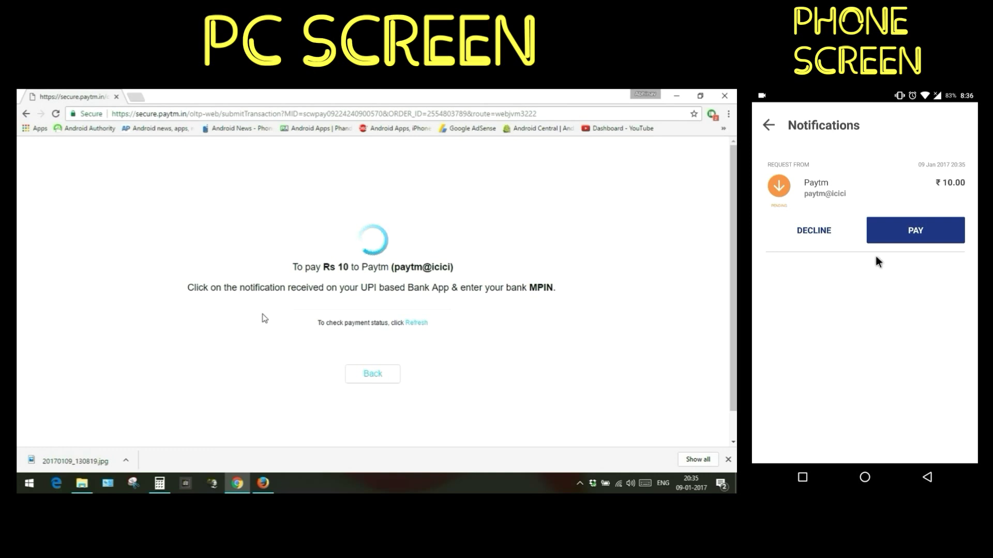
Step: Accept the Rs 10.00 request and confirm payment to paytm@icici
click(936, 241)
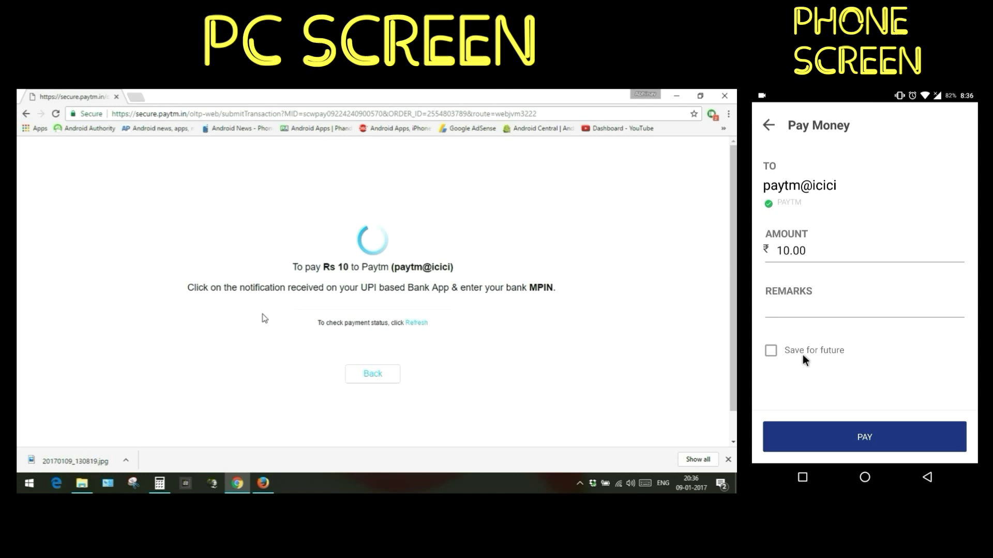
click(869, 437)
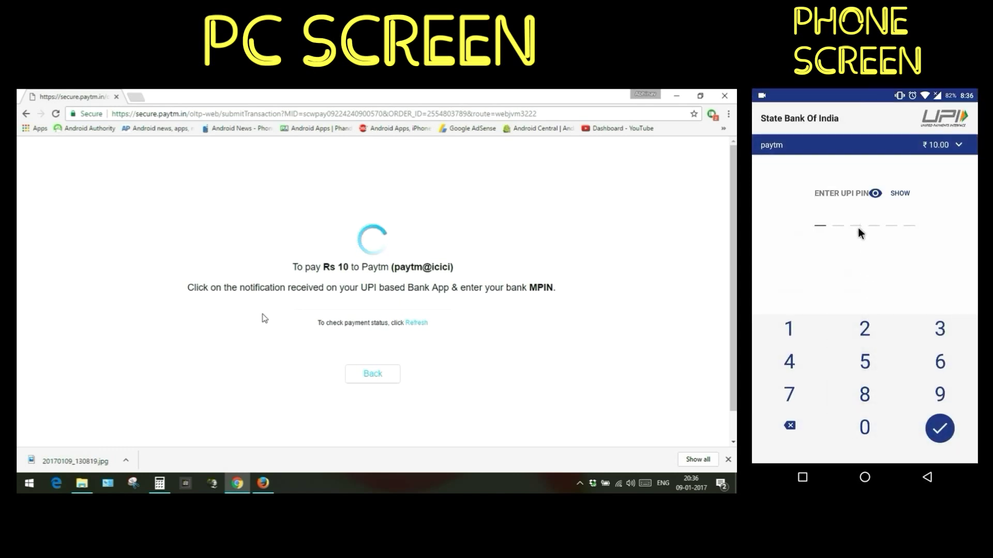
Step: Enter the six-digit UPI PIN and submit it
click(938, 397)
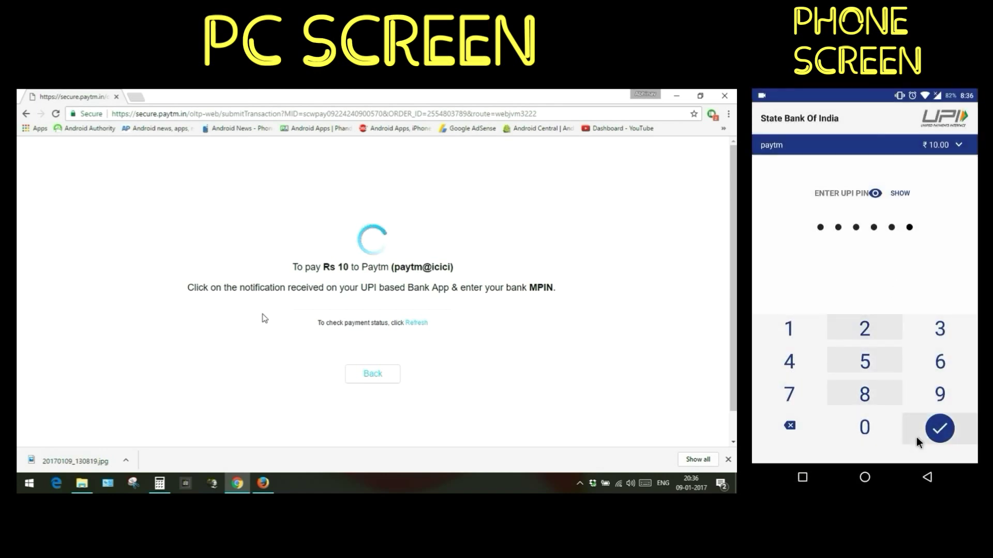
click(936, 431)
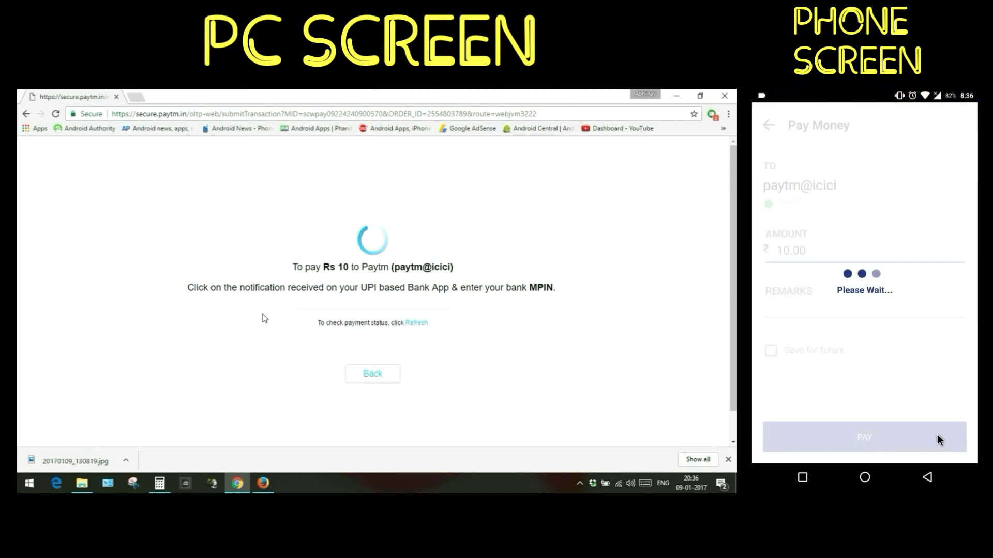